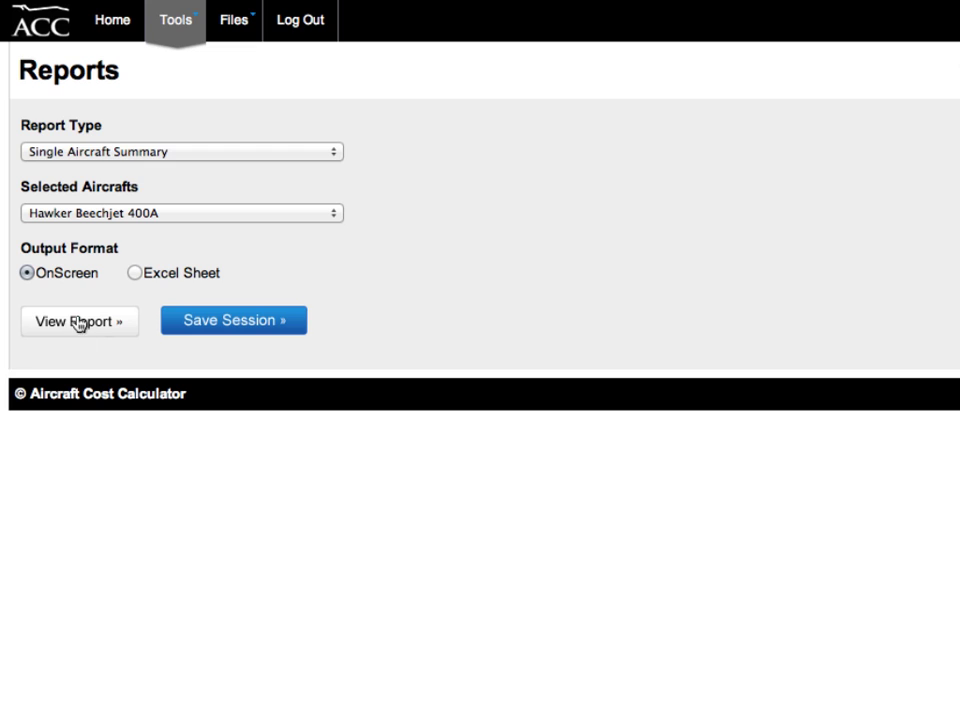
View the Single Aircraft Summary report for the Hawker Beechjet 400A on screen and read through its cost lines
click(73, 318)
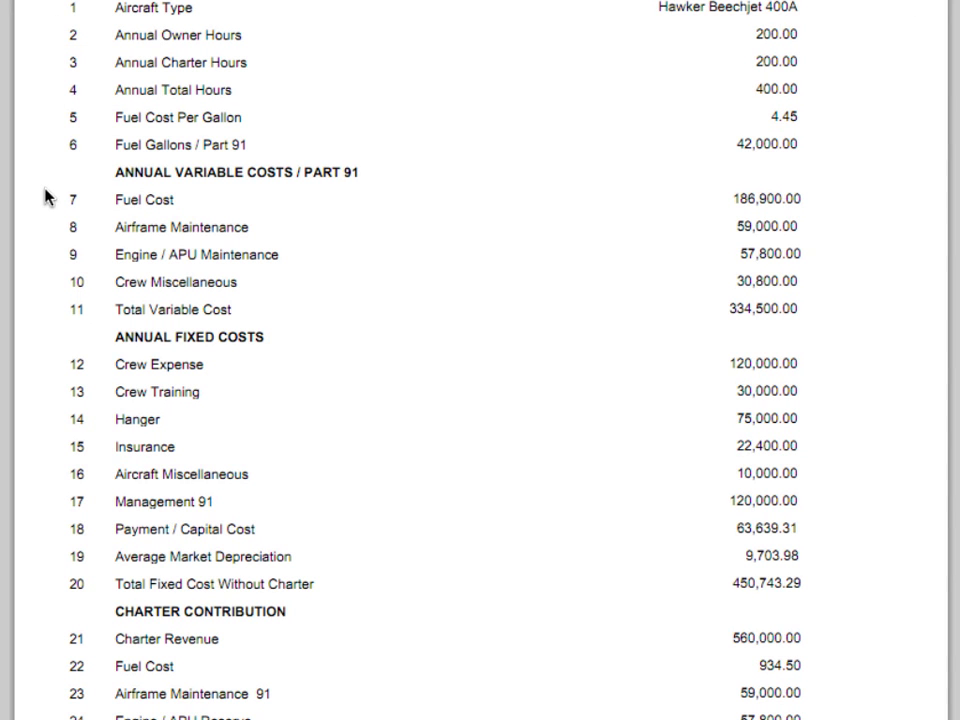
scroll(44, 197, down, 3)
scroll(47, 195, up, 1)
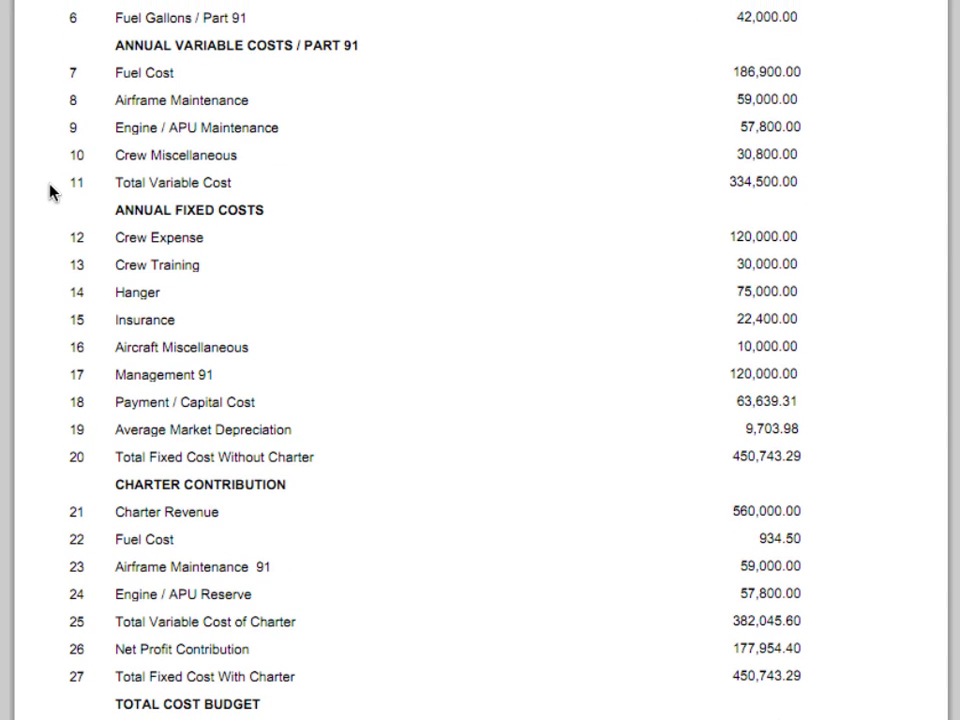
scroll(51, 193, up, 2)
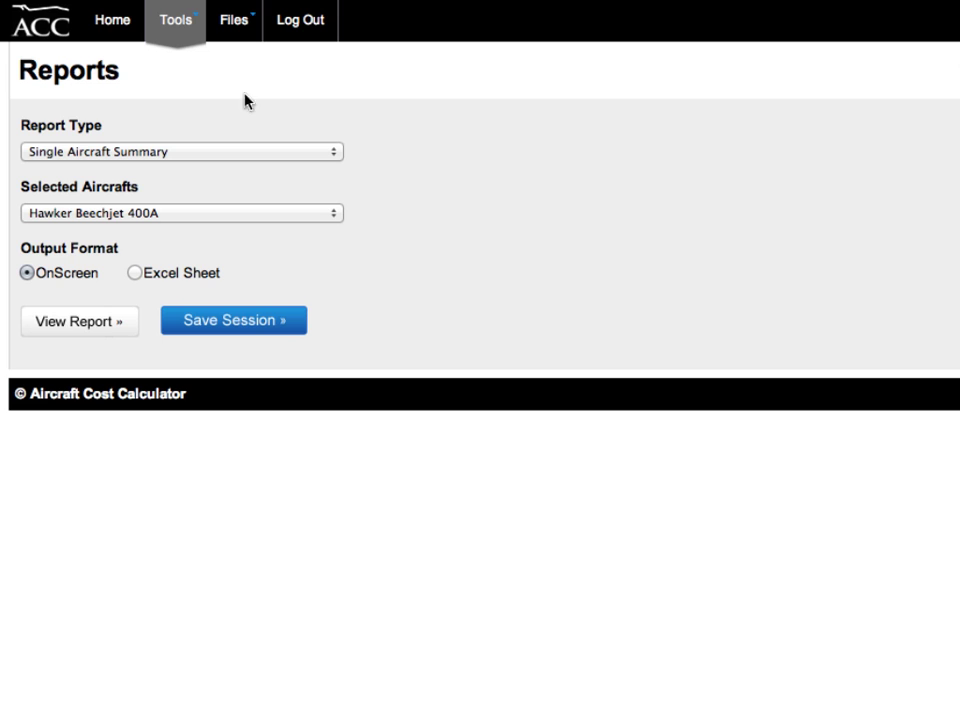
Create a PDF report for the Hawker Beechjet 400A with main data, other cost info, spec sheet, pie chart and comparison
click(231, 22)
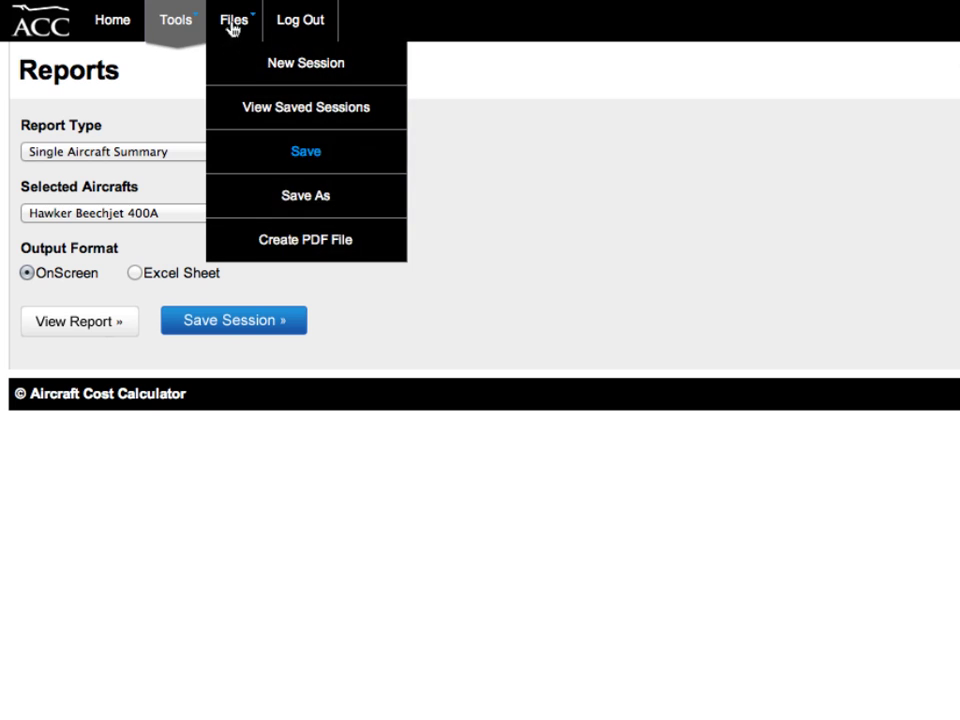
click(292, 243)
click(29, 166)
click(29, 187)
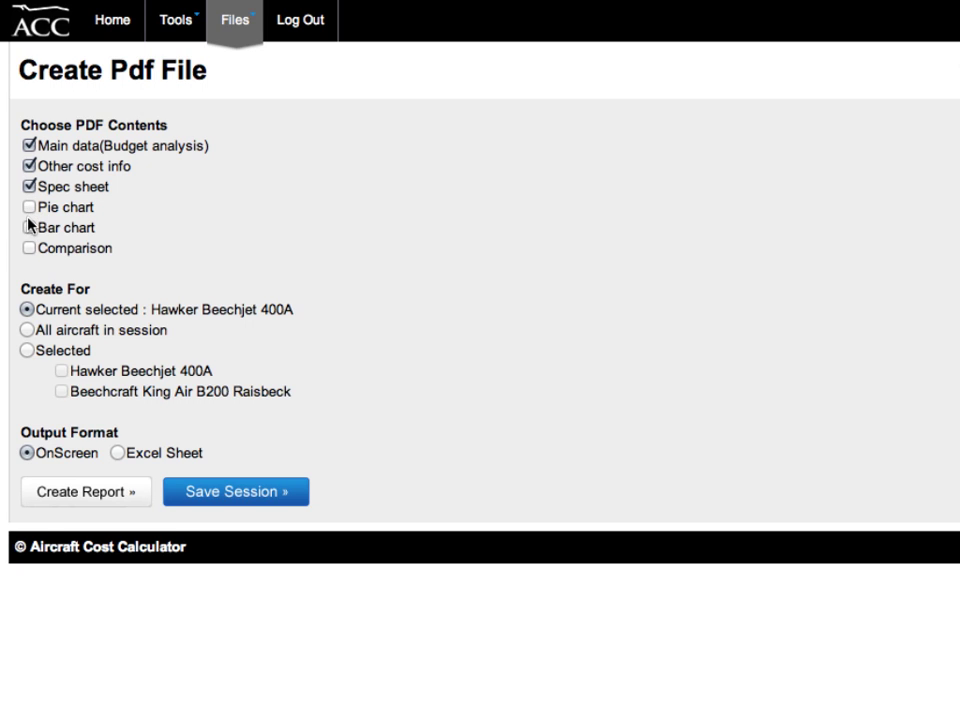
click(29, 207)
click(29, 248)
click(77, 491)
Examine the generated PDF, covering the specifications, depreciation, variable cost data including the fuel cost line, and the pie chart
scroll(379, 218, up, 4)
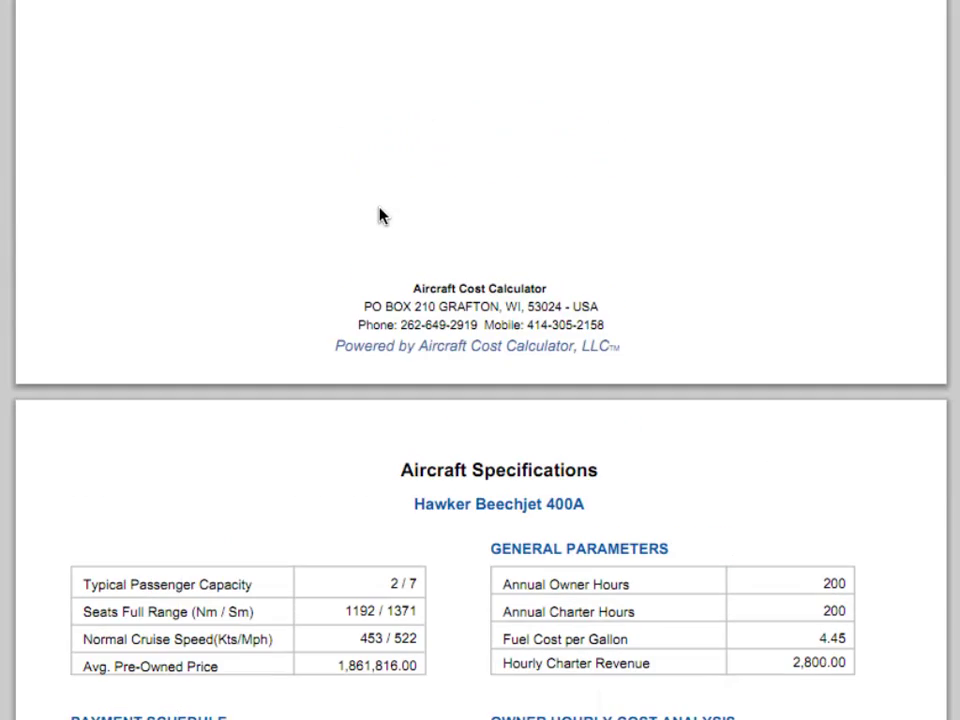
scroll(381, 197, down, 5)
scroll(400, 248, down, 3)
scroll(400, 248, down, 6)
scroll(395, 250, down, 4)
scroll(393, 248, down, 12)
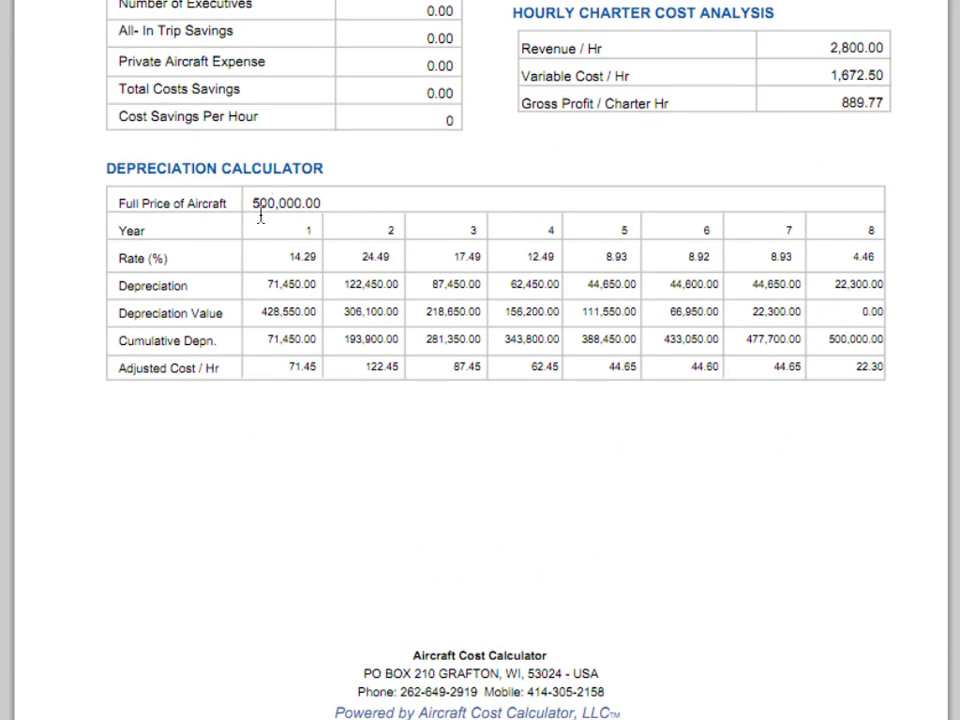
scroll(260, 58, up, 1)
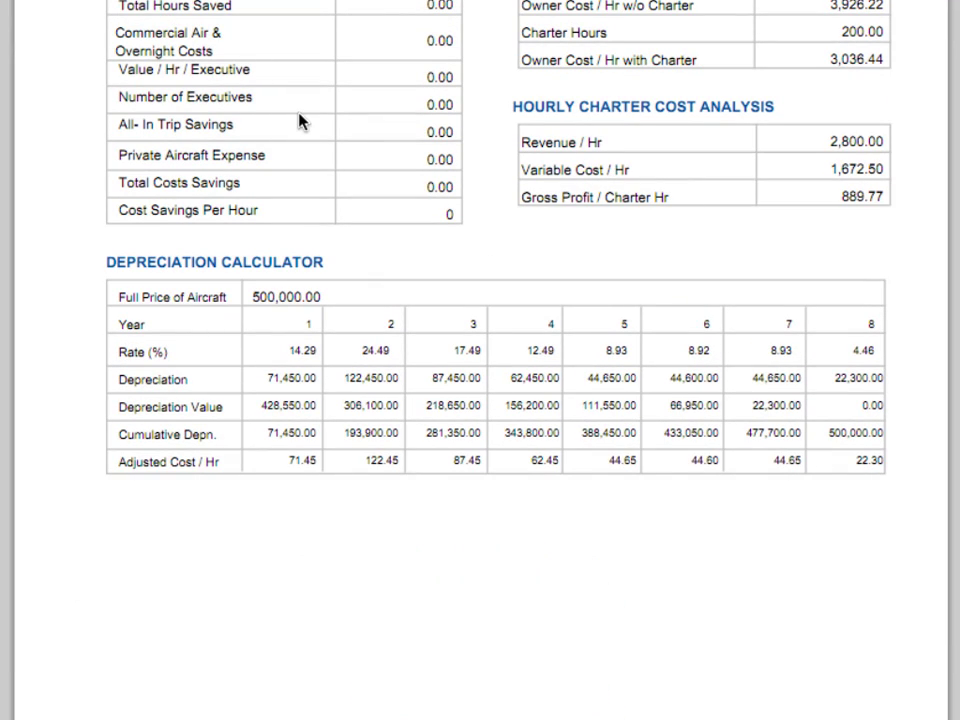
scroll(326, 343, down, 10)
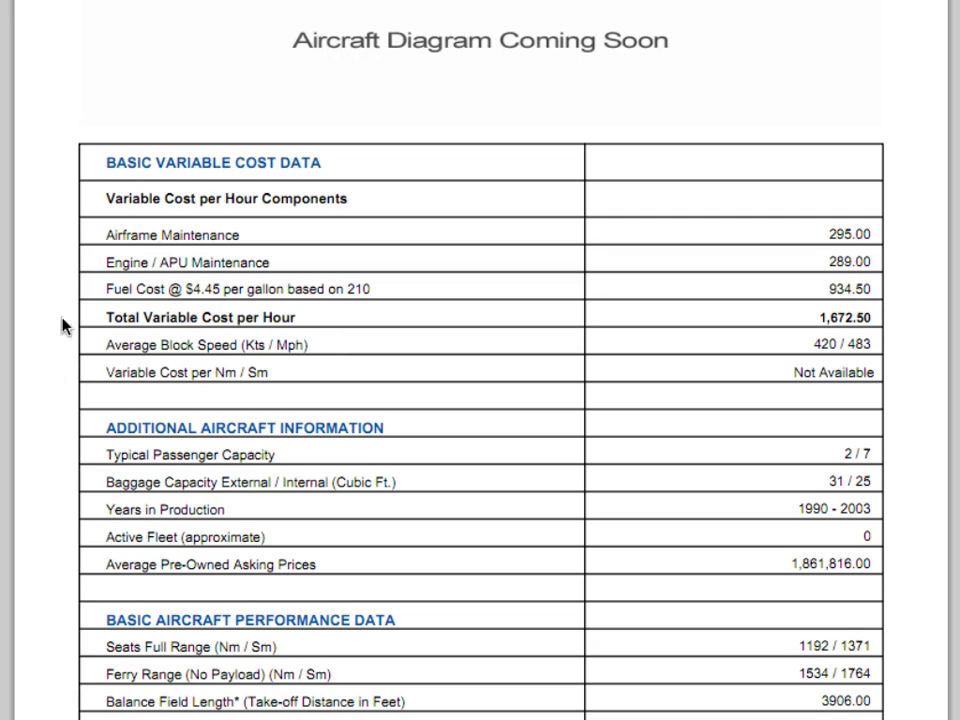
drag(100, 288, 466, 292)
scroll(466, 292, down, 1)
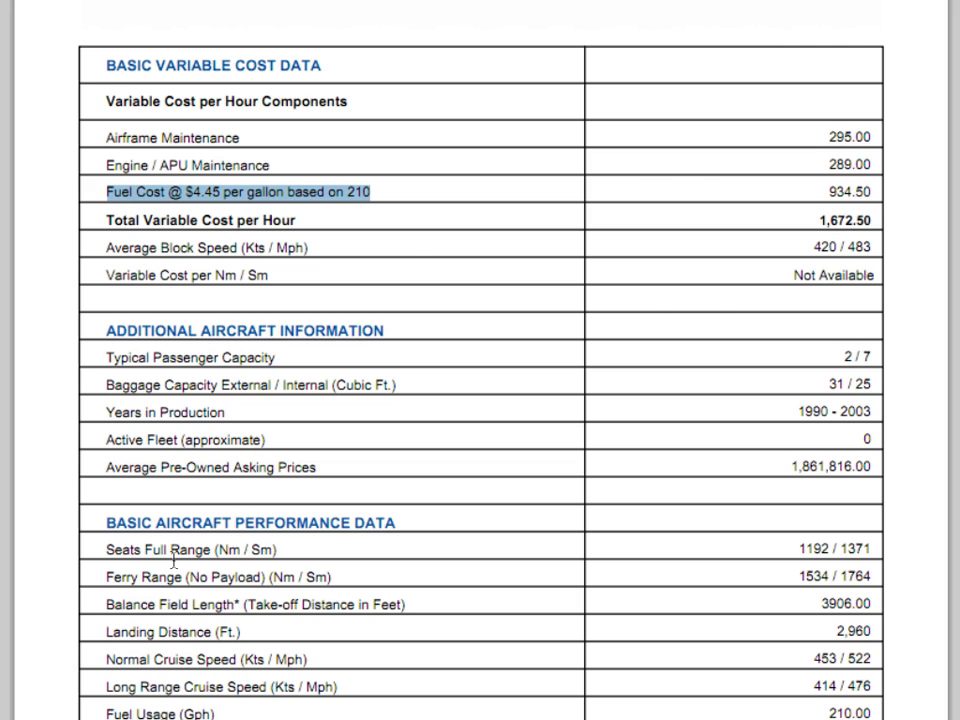
scroll(200, 460, down, 10)
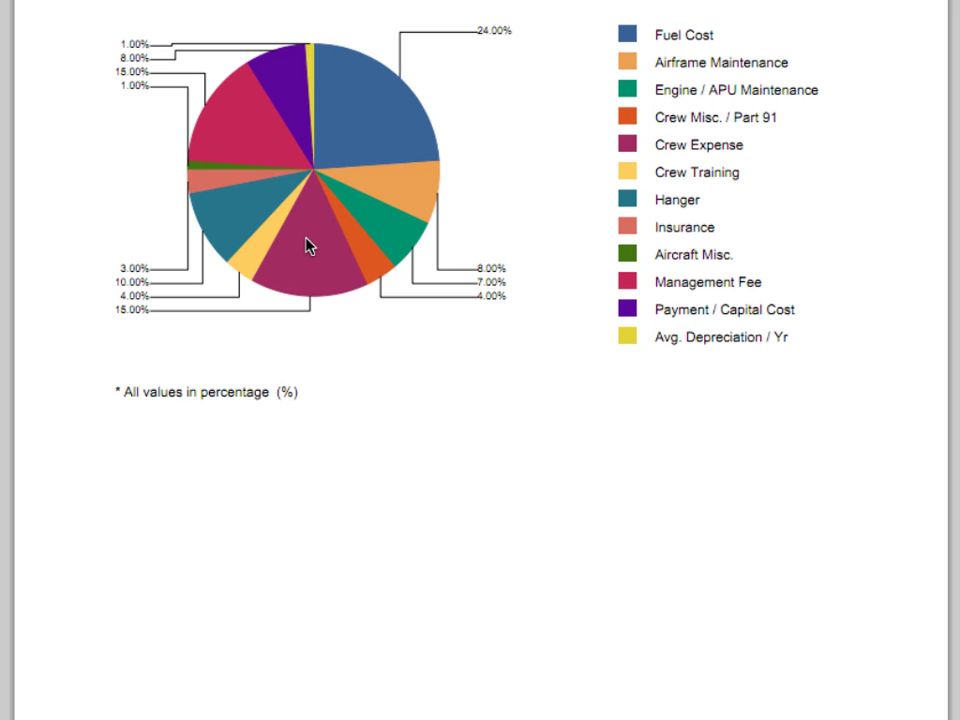
scroll(309, 225, down, 15)
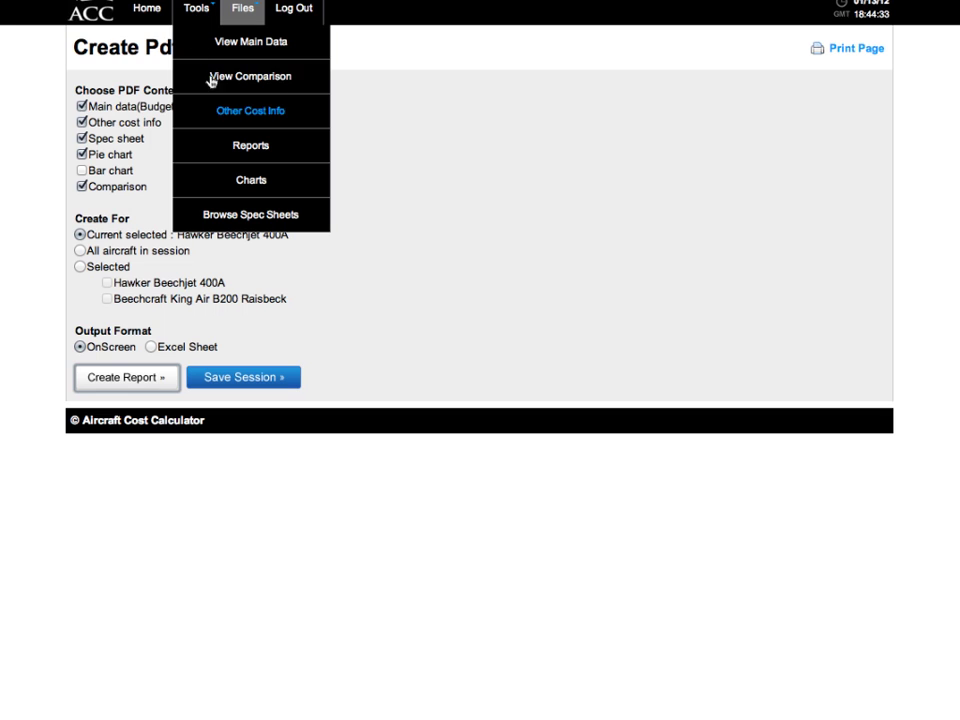
In Other Cost Info, select the Hawker Beechjet 400A and set the trip distance to 1200 and block speed to 483
click(220, 114)
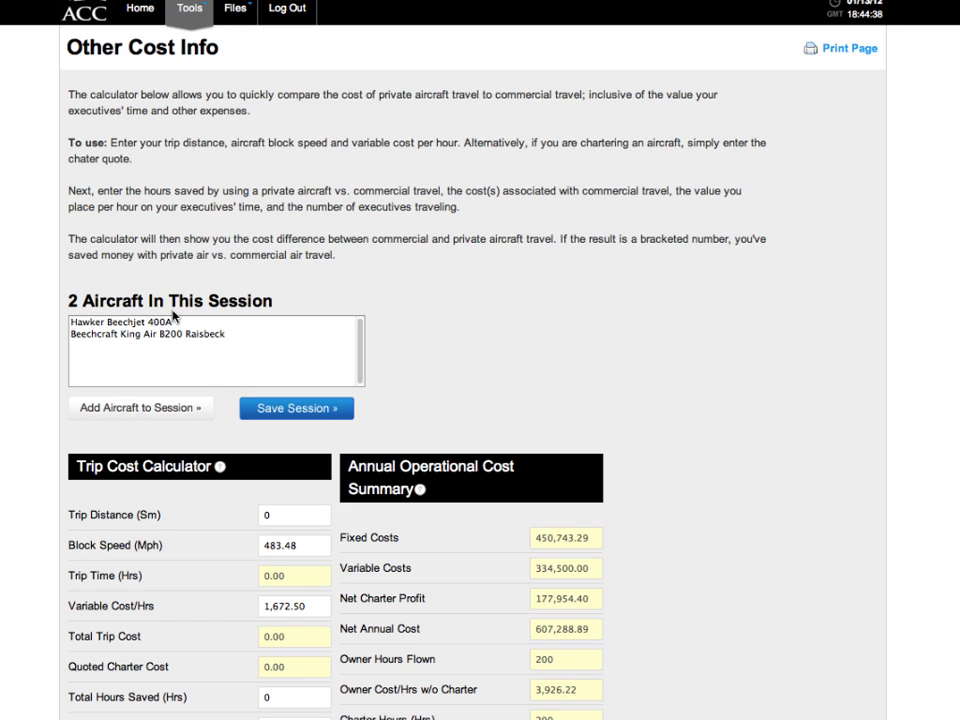
click(144, 322)
scroll(508, 360, down, 3)
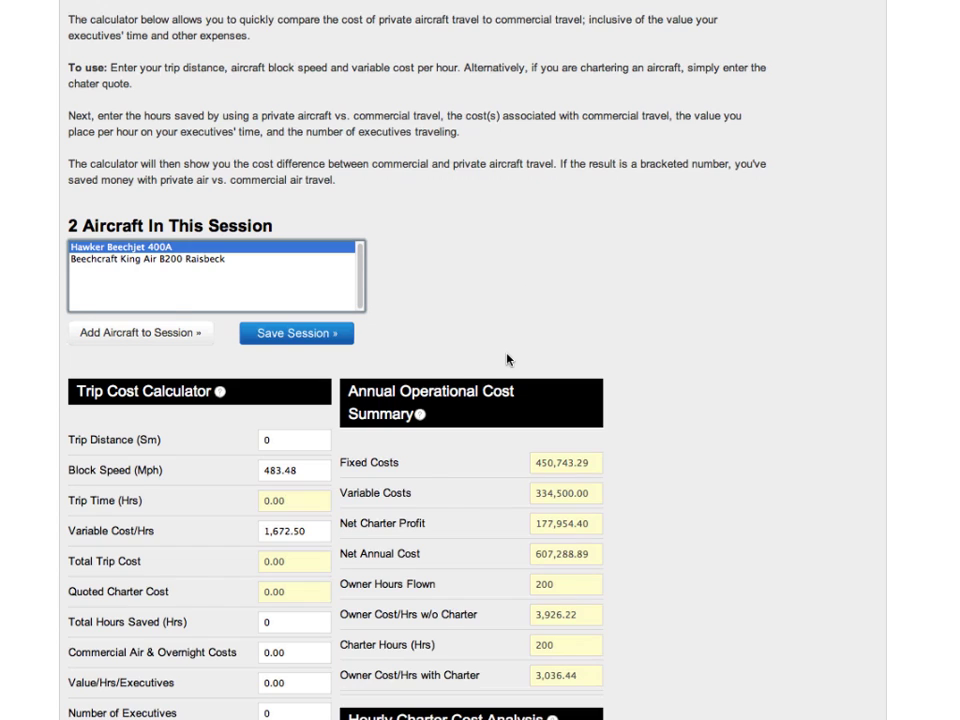
click(258, 406)
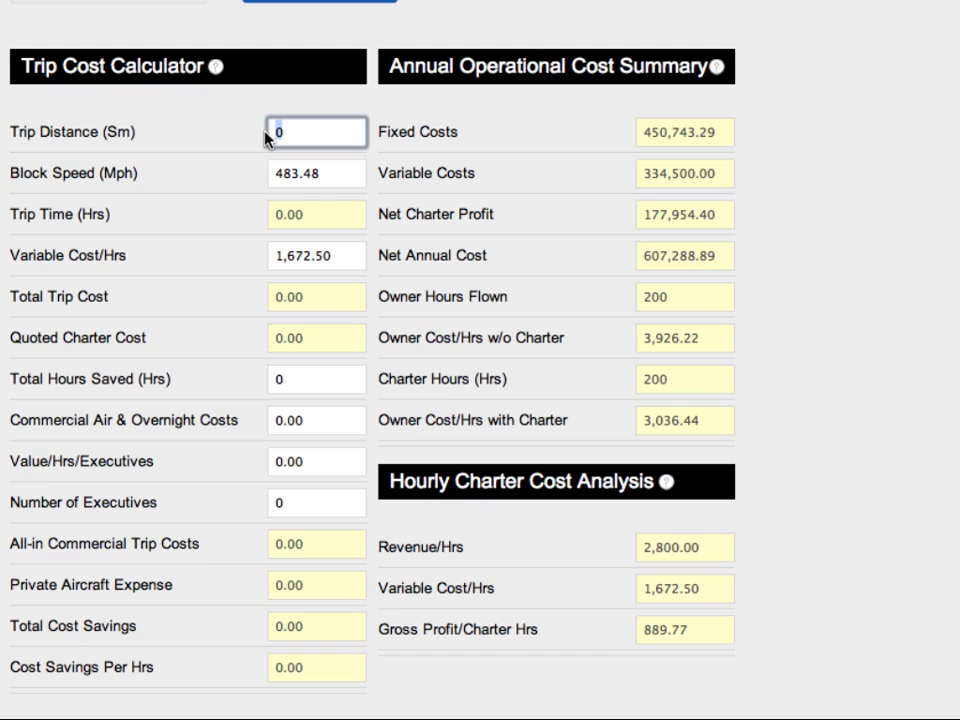
text(1200)
click(332, 174)
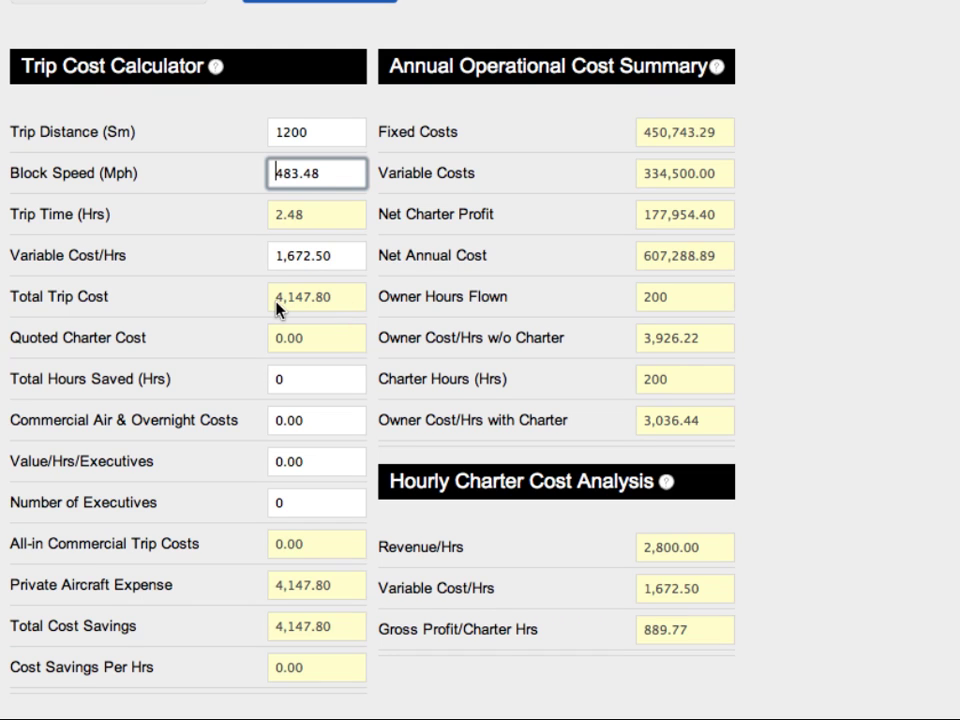
Set the total hours saved to 12 and the commercial air and overnight costs to 3000 in the Trip Cost Calculator
click(290, 378)
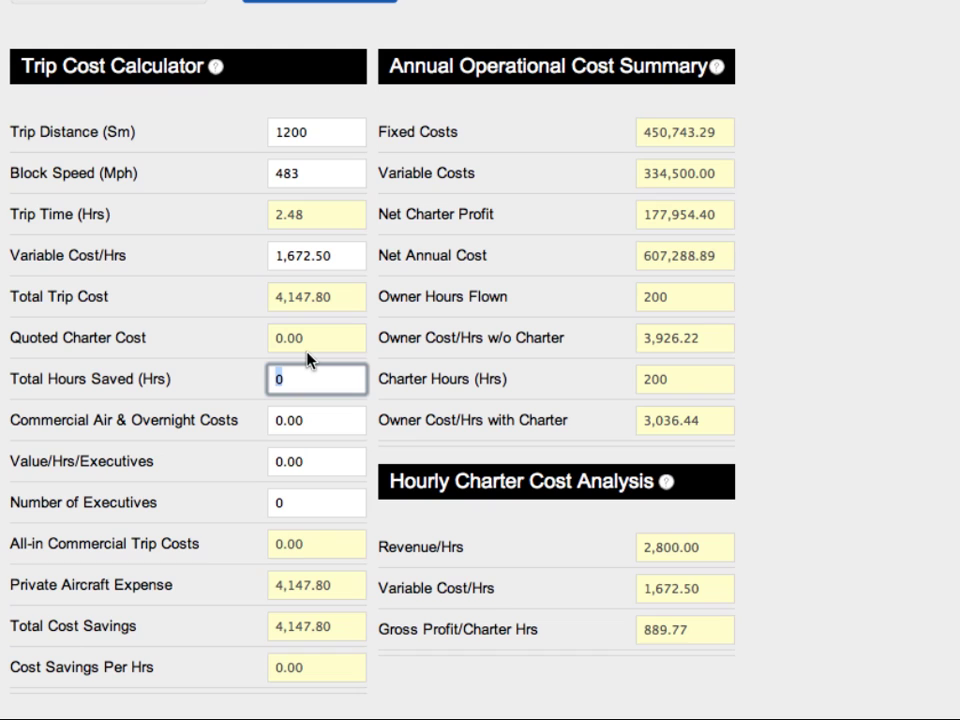
text(12)
key(Tab)
key(BackSpace)
key(BackSpace)
key(BackSpace)
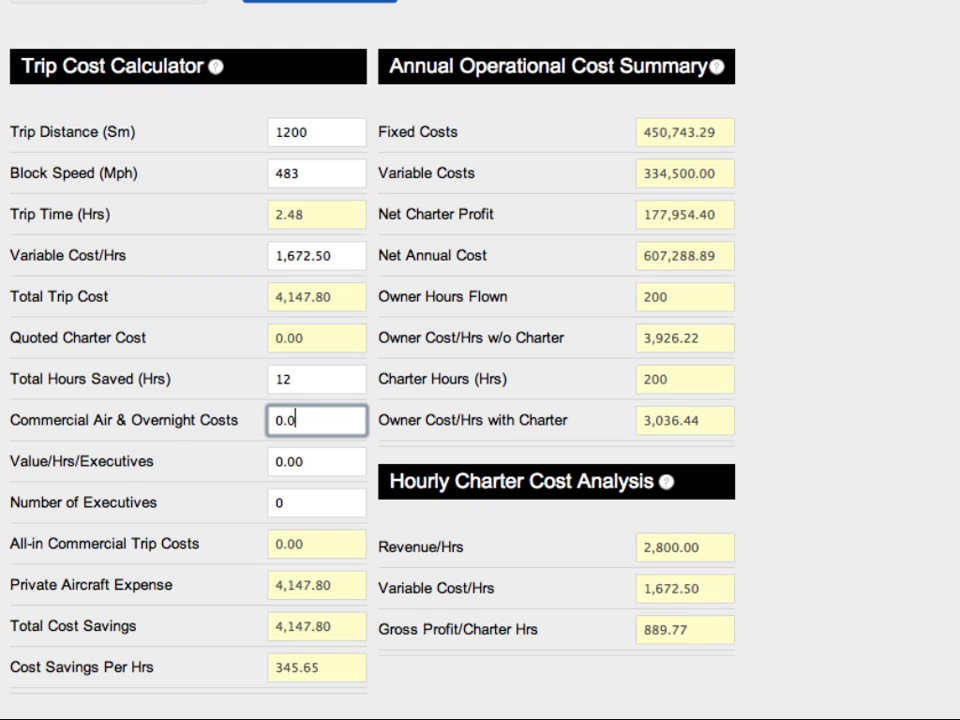
key(BackSpace)
text(3000)
key(Tab)
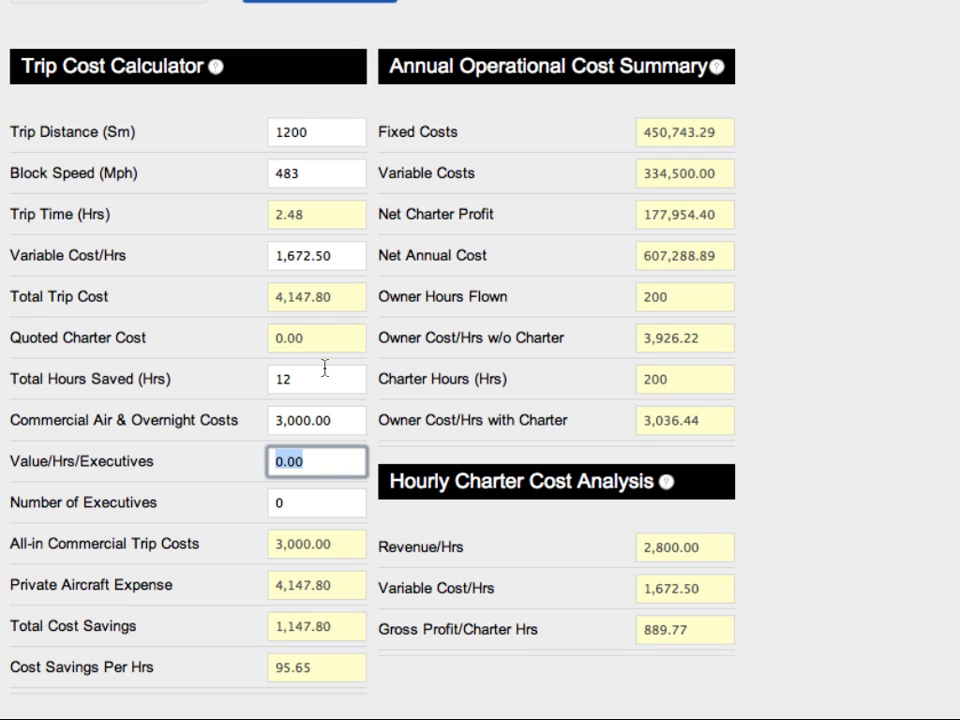
Set the executives' hourly value to 250 and the number of executives to 4
text(250)
key(Tab)
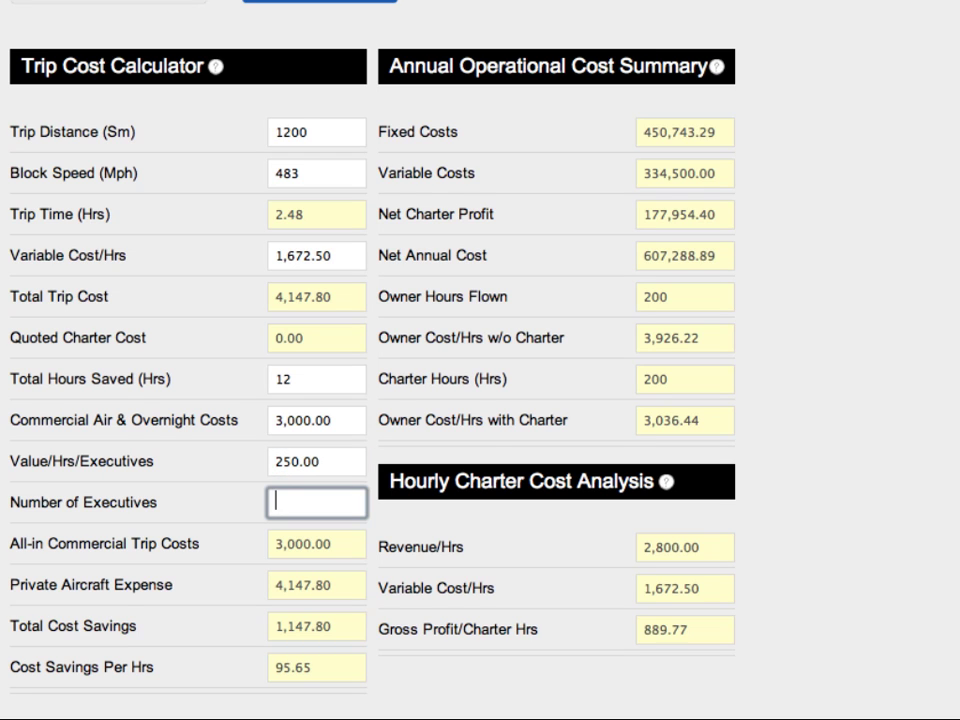
text(4)
key(Tab)
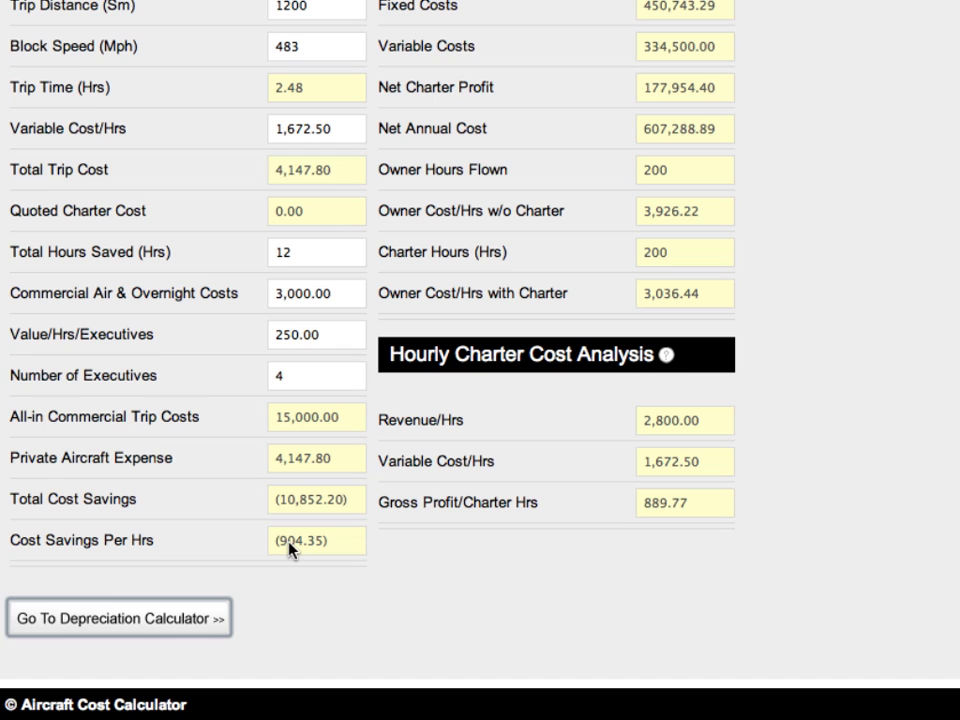
Set the aircraft's full price to 1,000,000 in the Depreciation Calculator and open the MACRS schedule
mouse_move(470, 370)
drag(685, 508, 648, 499)
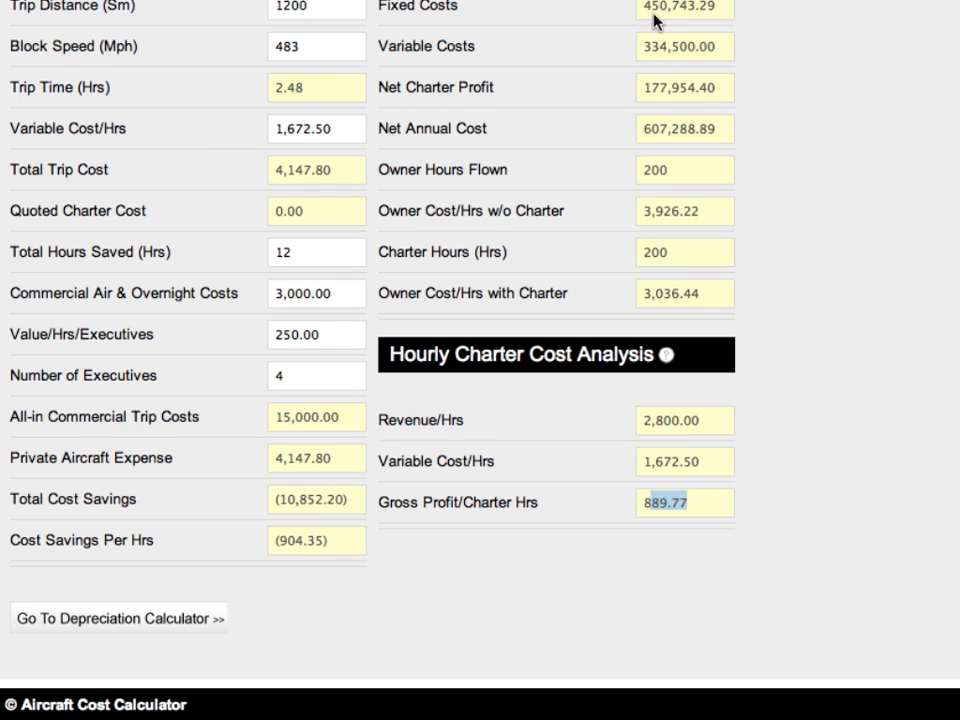
scroll(643, 172, up, 1)
scroll(643, 172, up, 3)
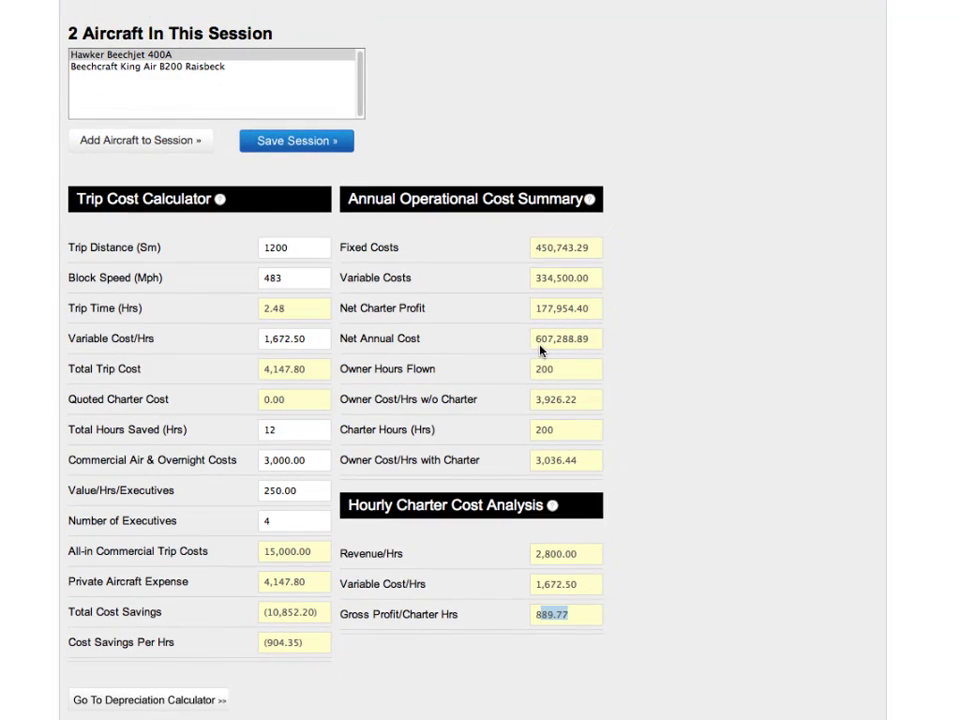
click(224, 706)
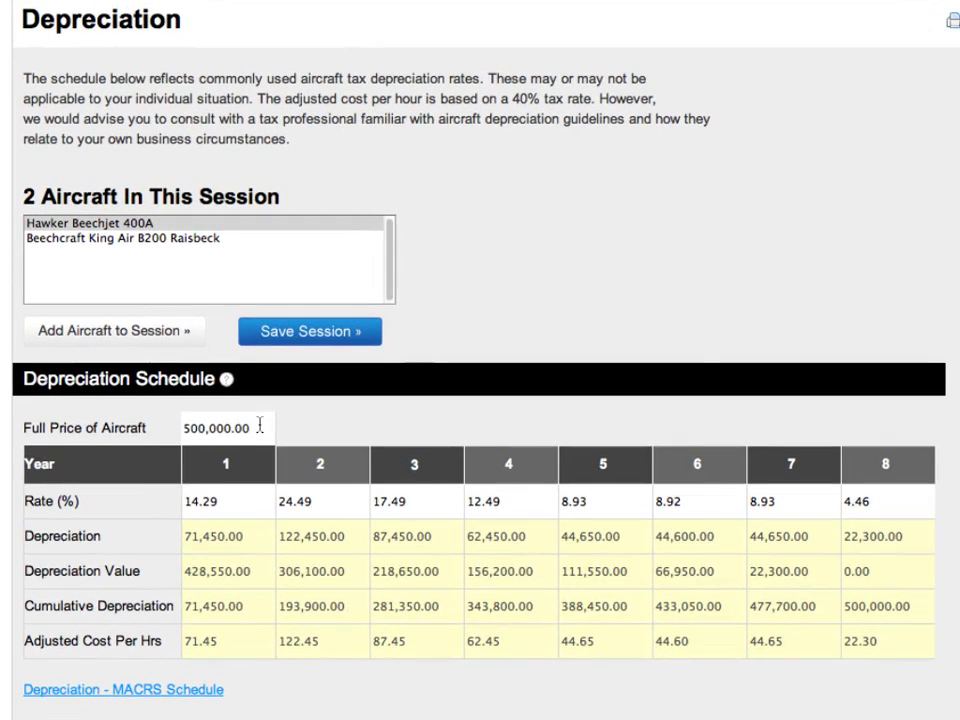
double_click(244, 374)
text(1)
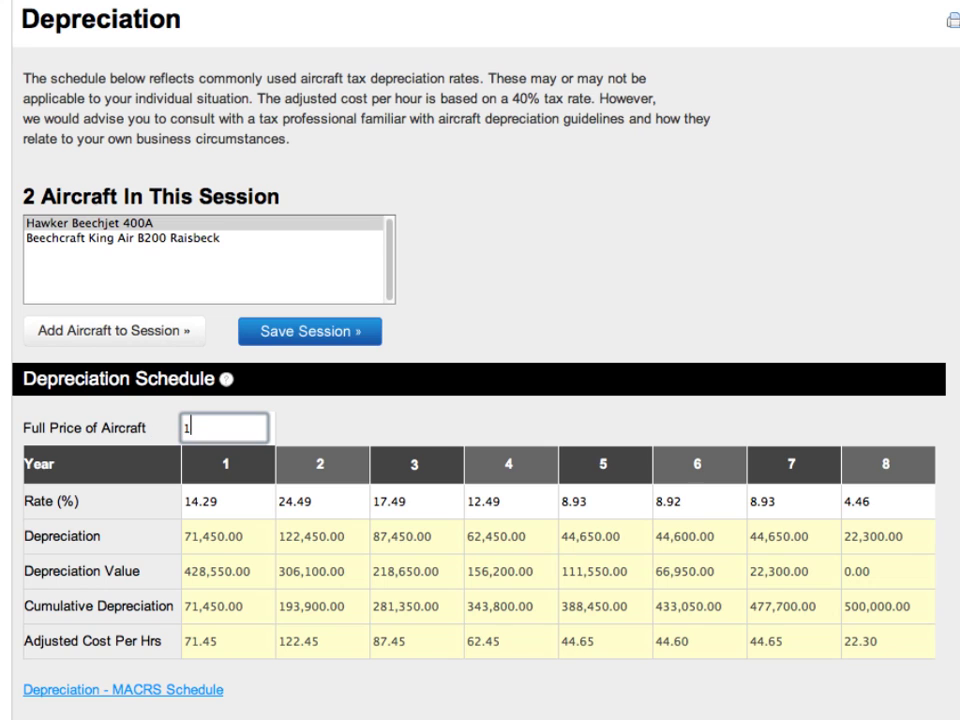
text(,000,000)
click(204, 499)
click(313, 501)
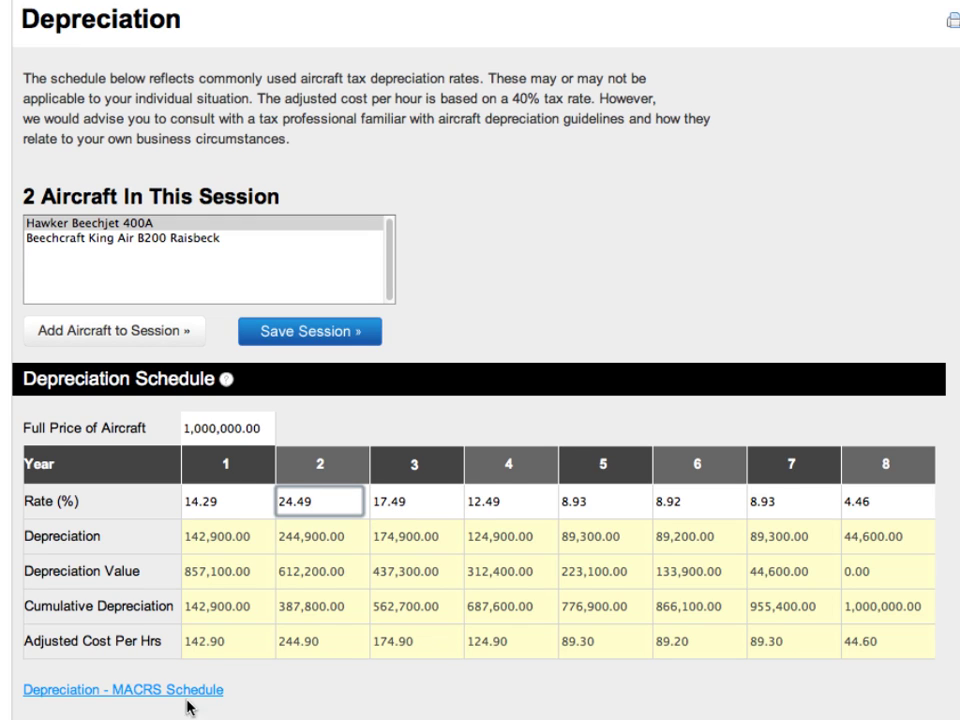
click(222, 700)
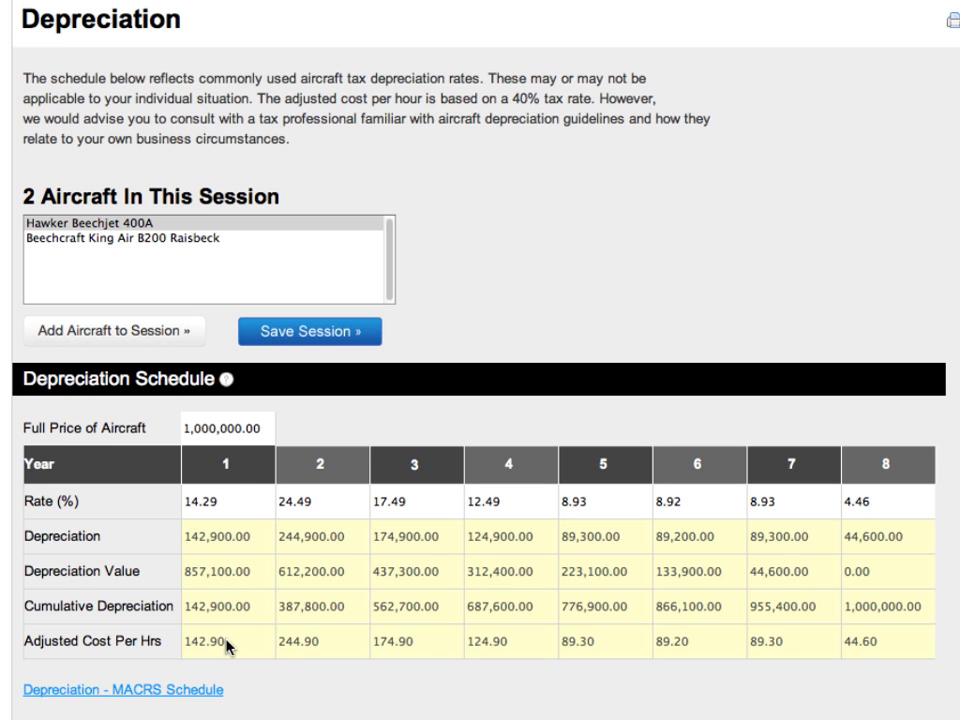
Save the PDF report to the Desktop under the name JB&A
click(235, 8)
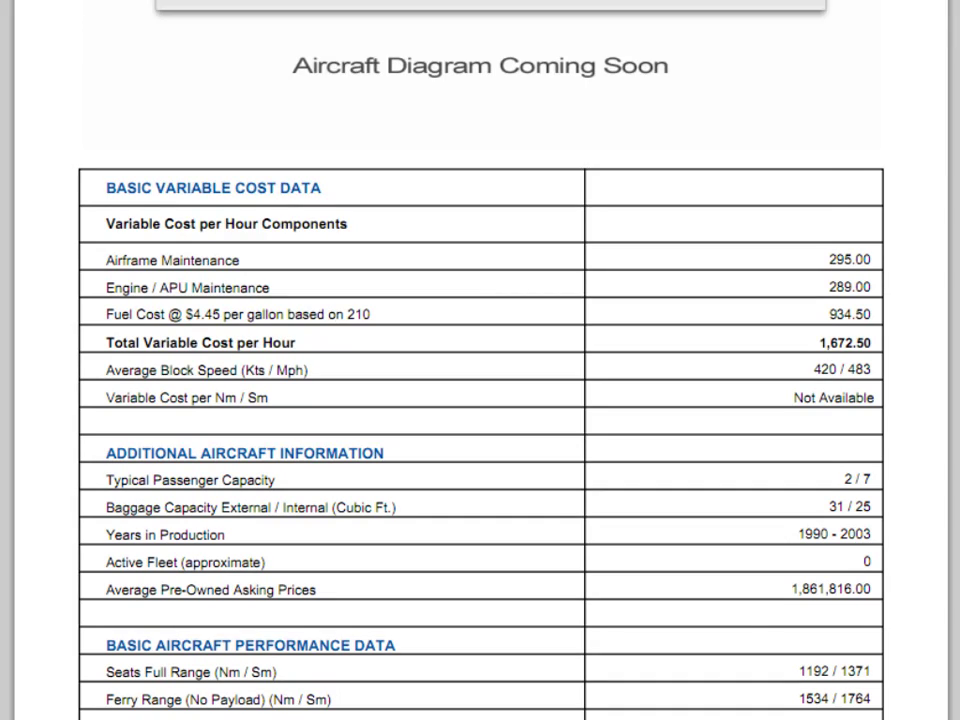
key(super+s)
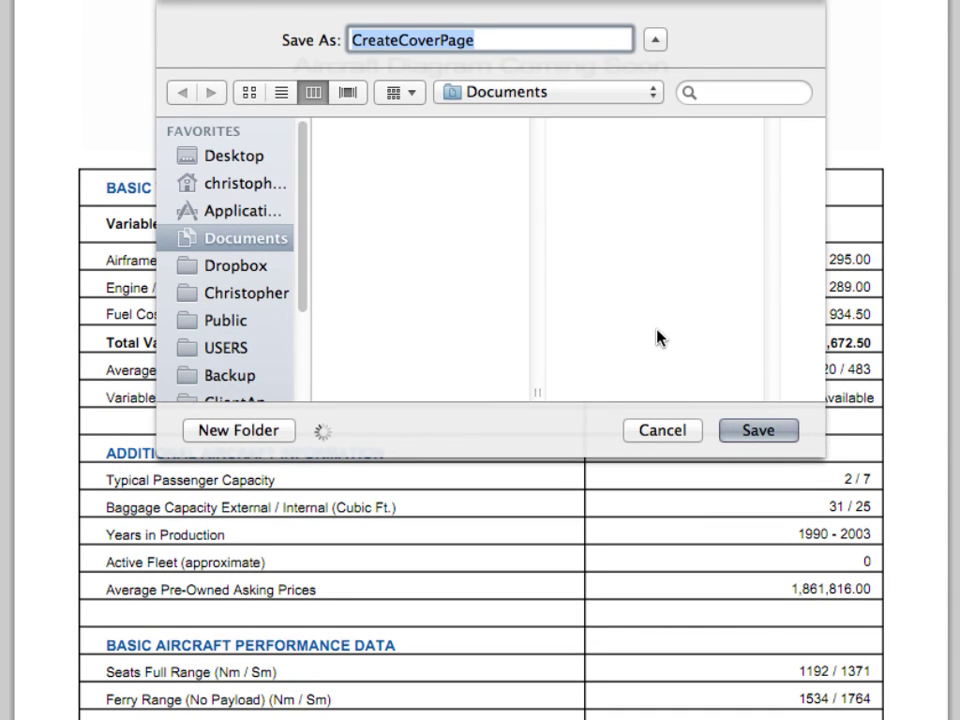
text(JB)
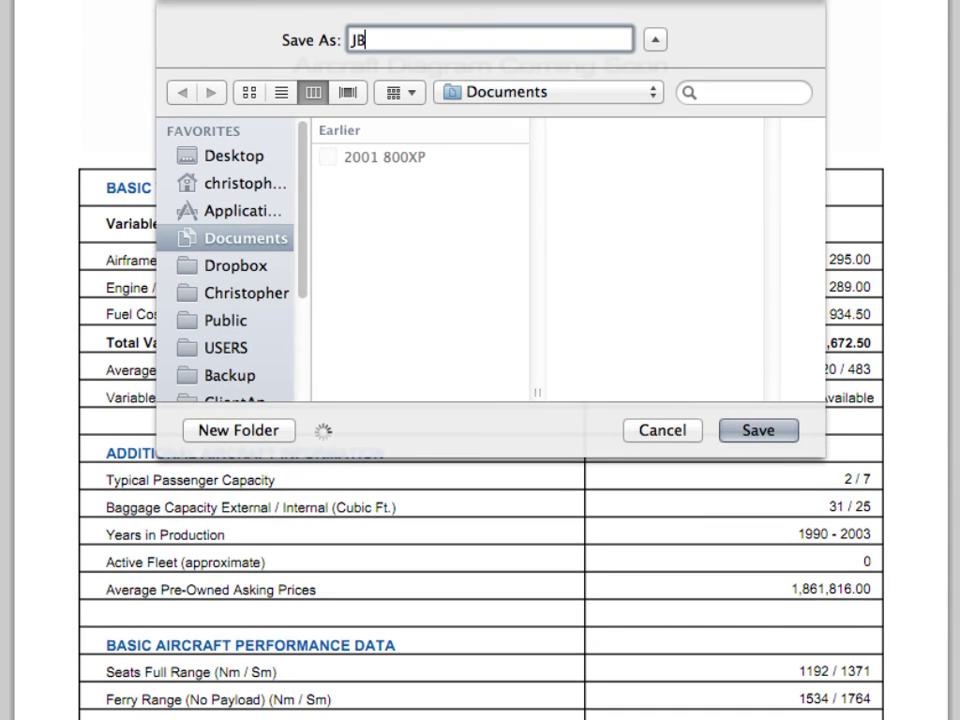
text(&A)
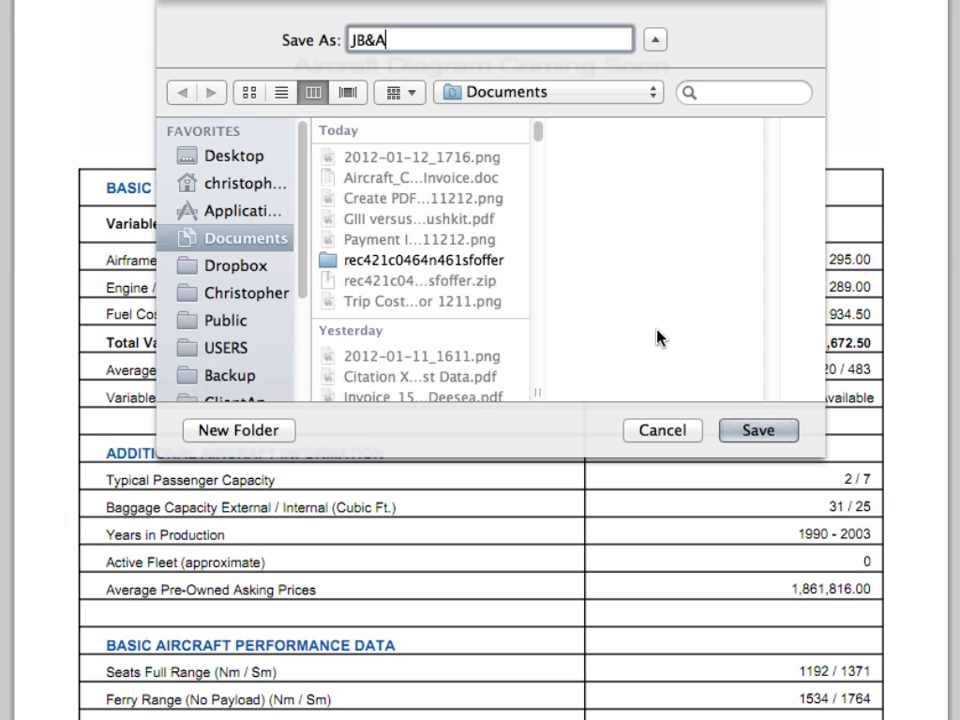
click(230, 160)
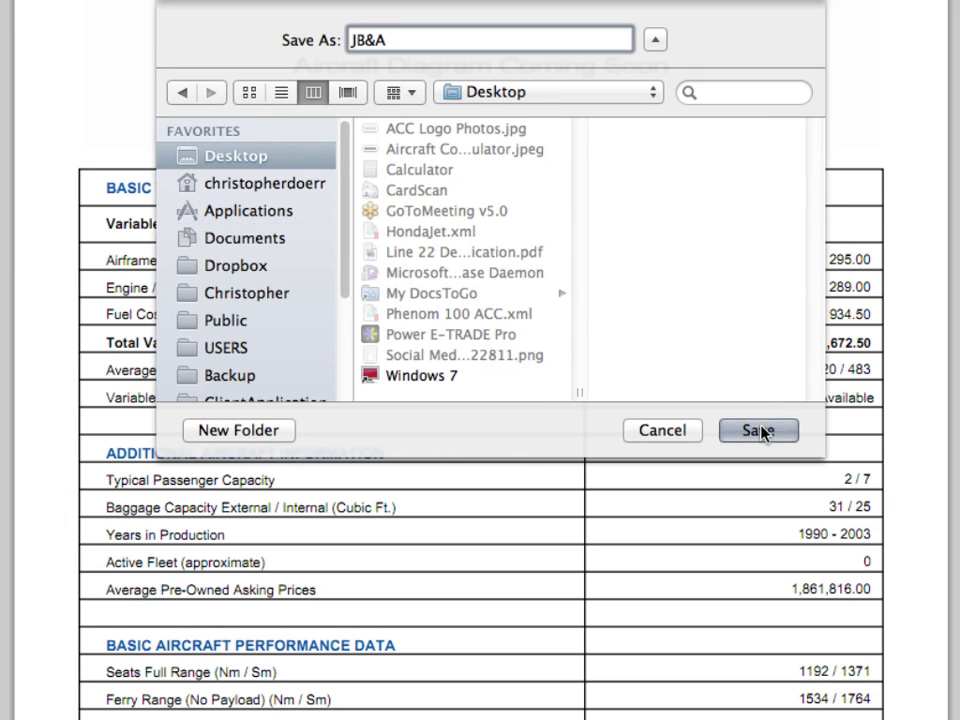
click(760, 431)
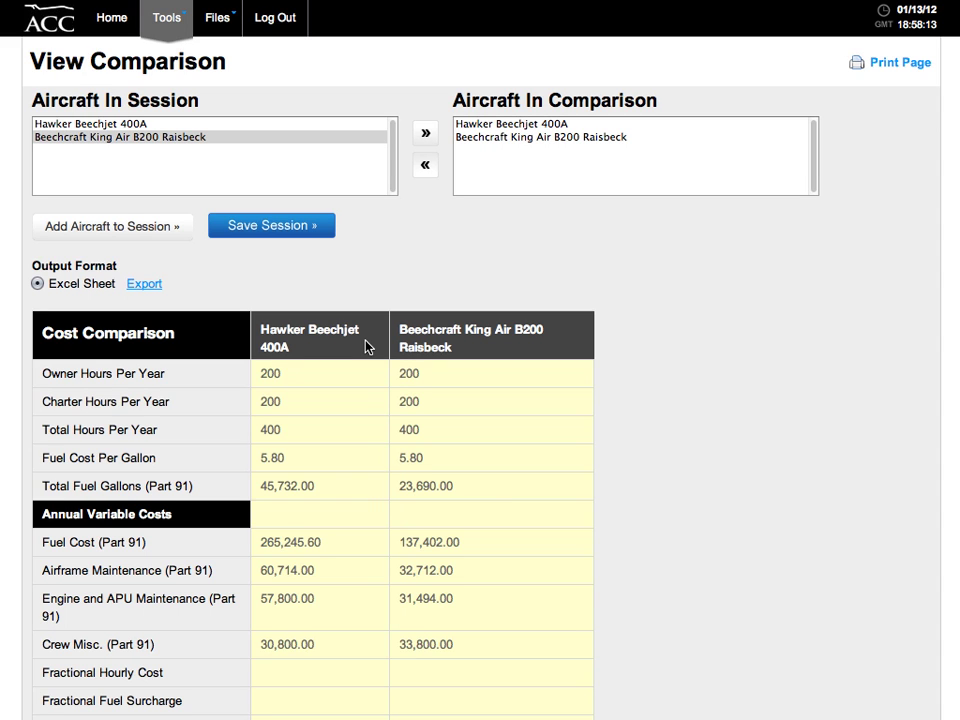
Examine the cost comparison of the Hawker Beechjet 400A and King Air B200 Raisbeck, covering variable costs, fixed costs, charter contribution and budgets
scroll(366, 346, down, 2)
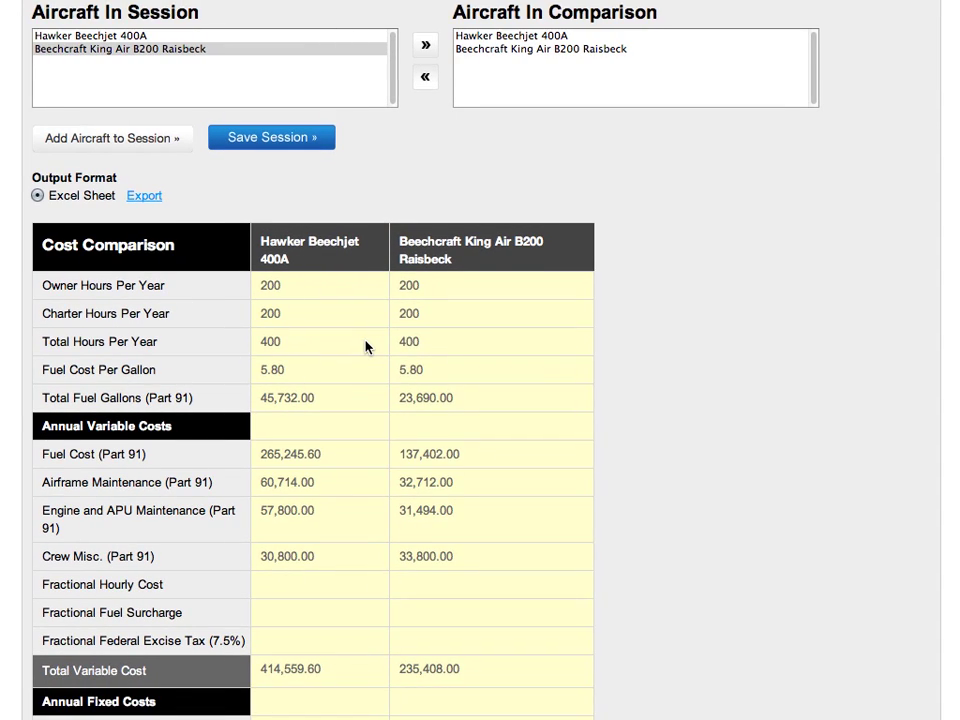
scroll(366, 346, down, 2)
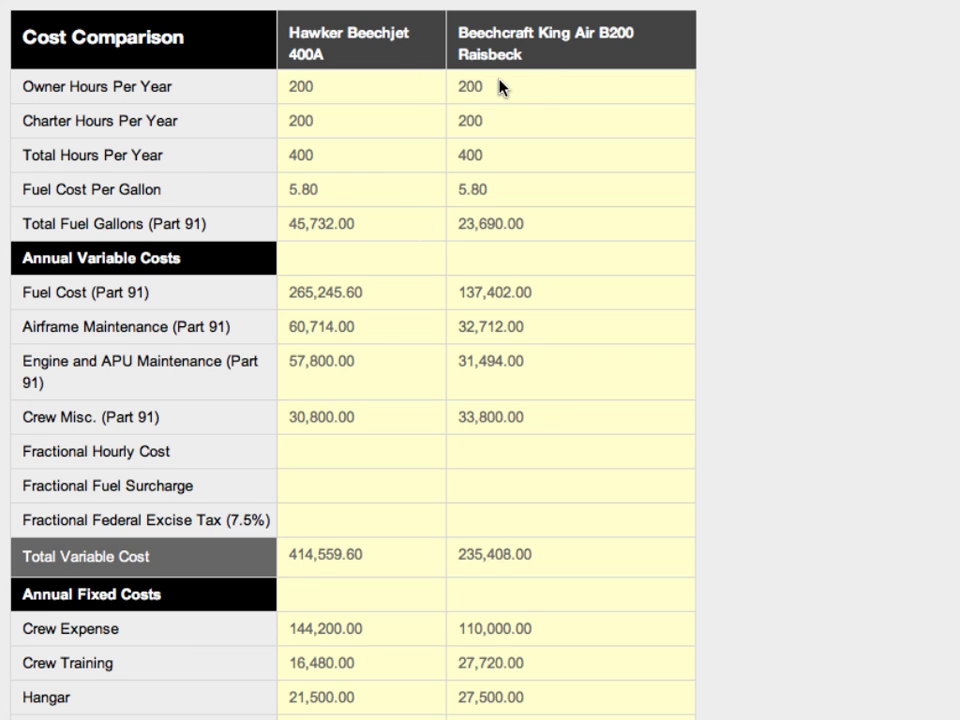
scroll(477, 699, down, 3)
scroll(477, 700, down, 5)
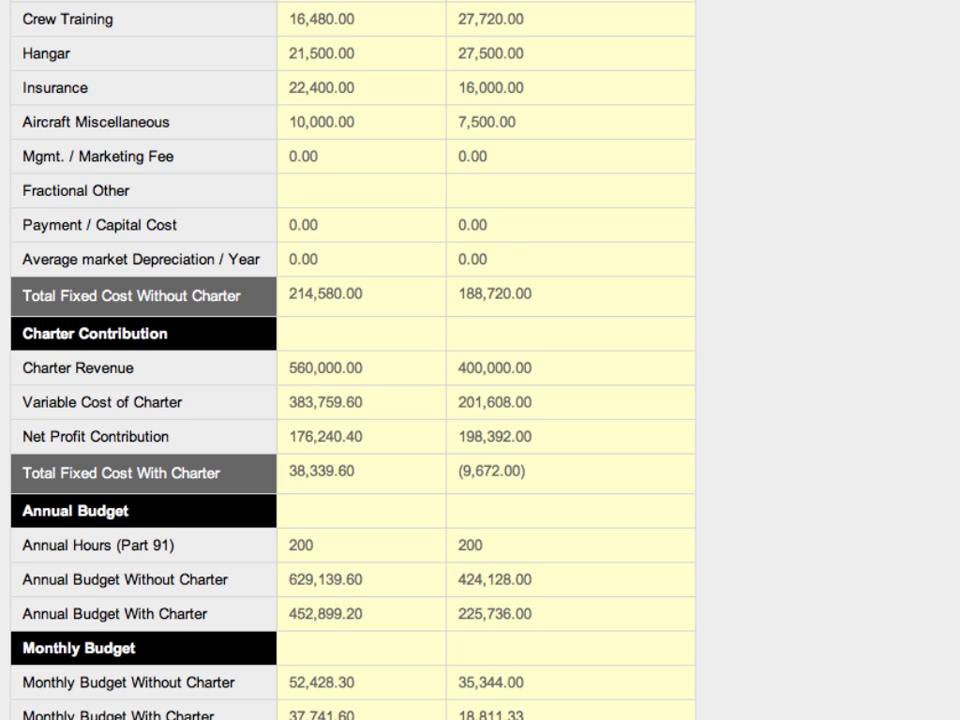
scroll(352, 360, up, 2)
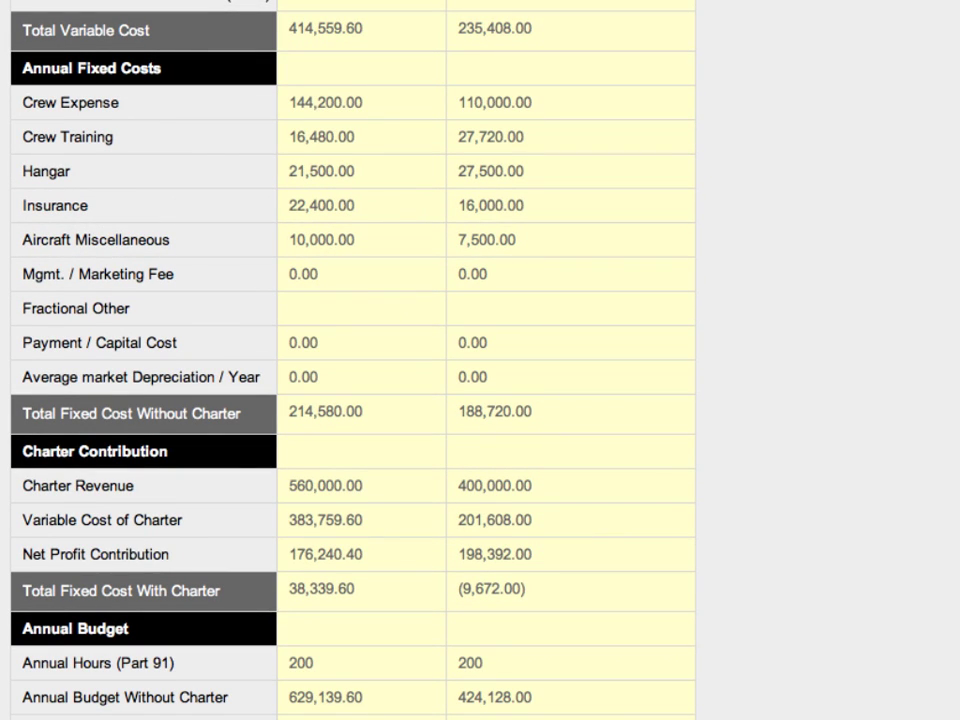
scroll(352, 360, up, 1)
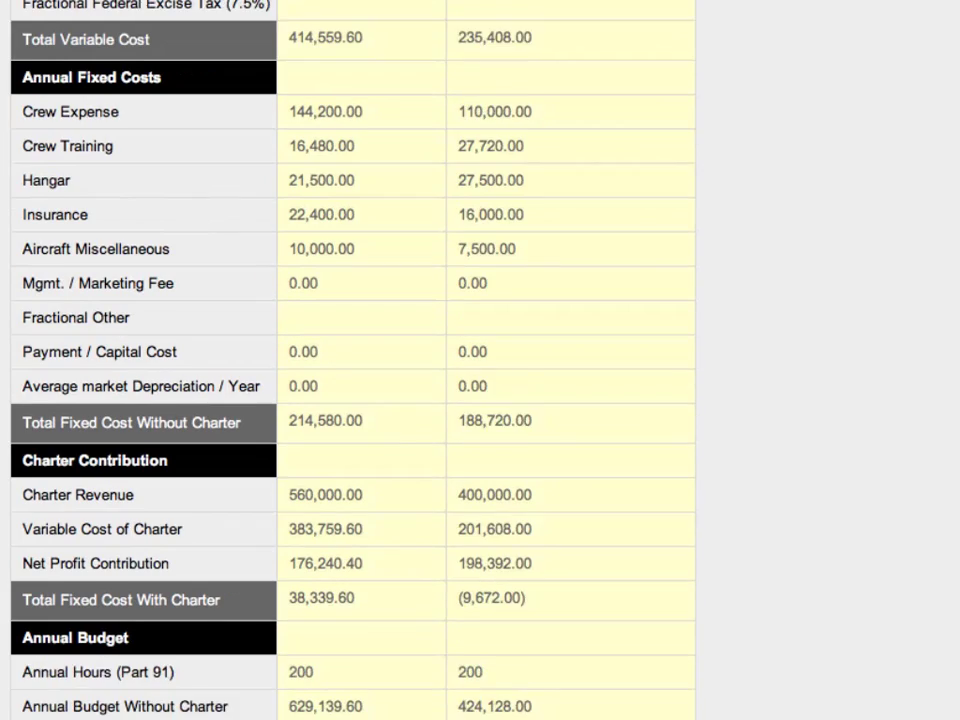
scroll(352, 360, down, 1)
scroll(352, 360, up, 3)
scroll(352, 360, up, 15)
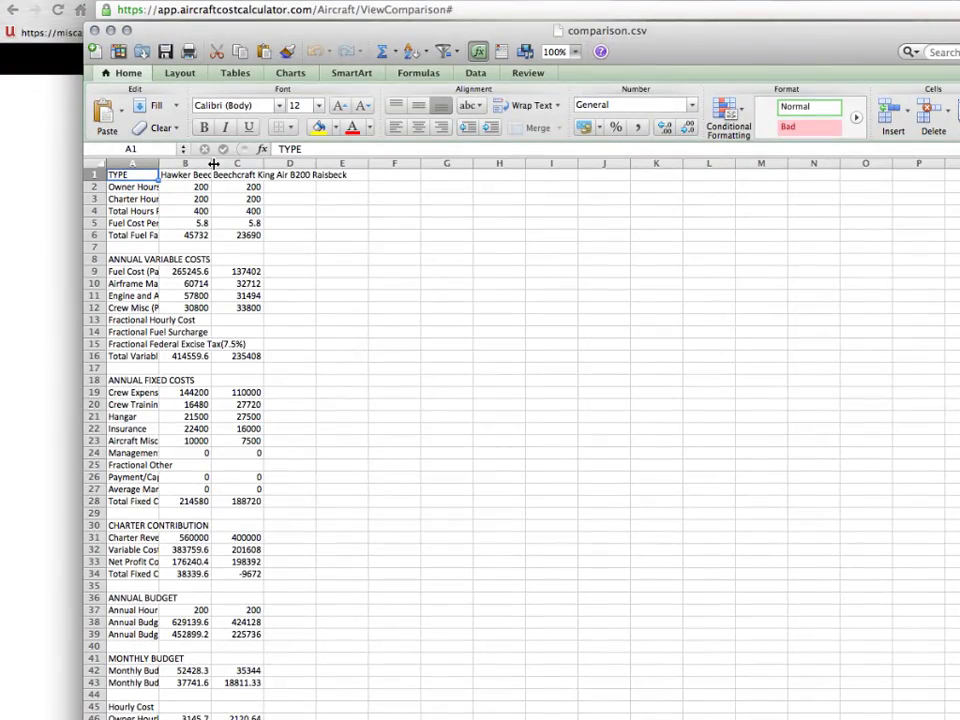
Widen columns A, B and C of the exported comparison.csv in Excel so the cost labels and aircraft names are readable
drag(230, 161, 289, 162)
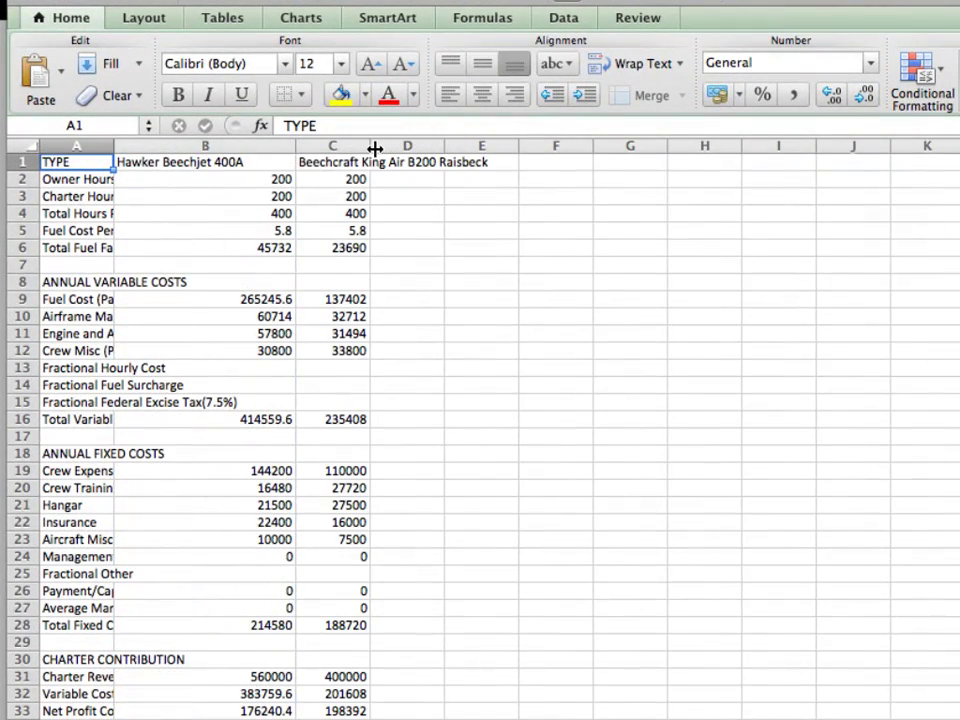
drag(375, 148, 481, 150)
scroll(209, 424, down, 1)
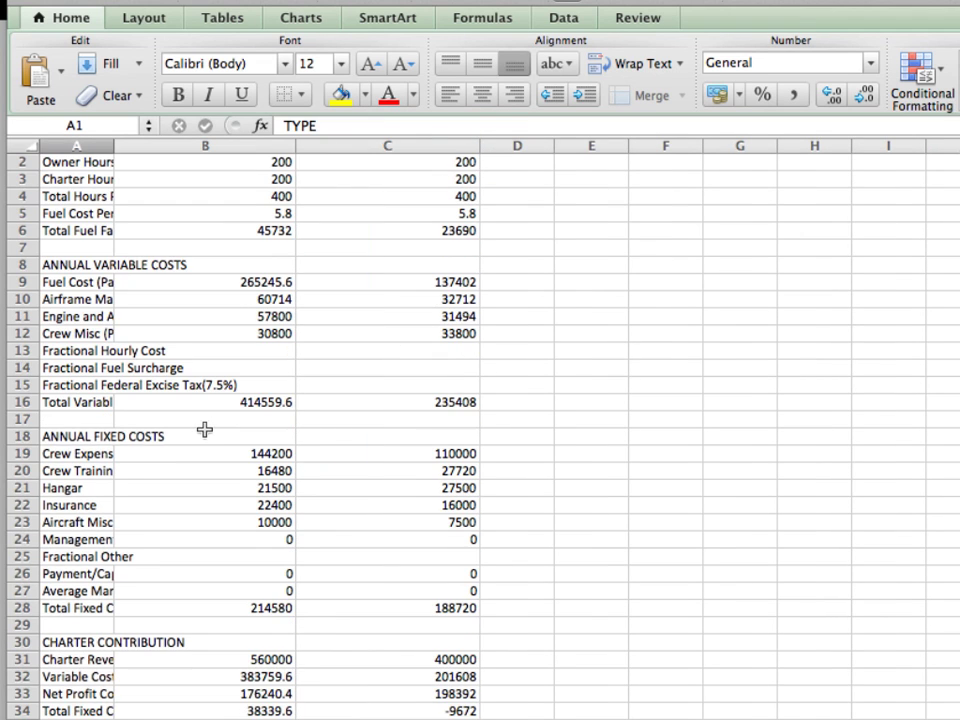
scroll(204, 430, down, 5)
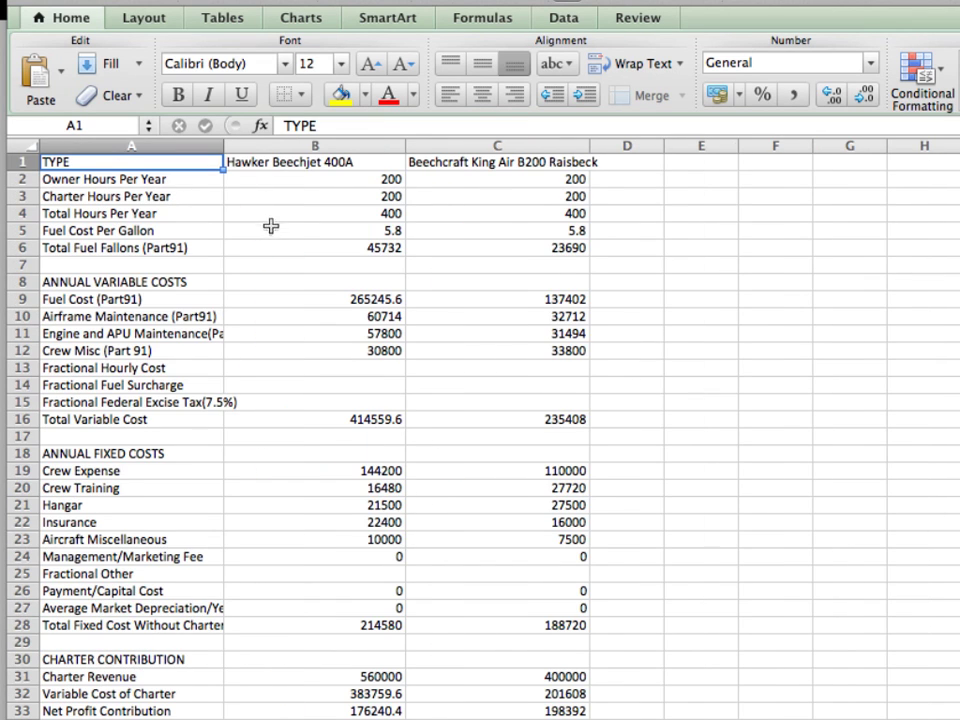
drag(224, 148, 266, 151)
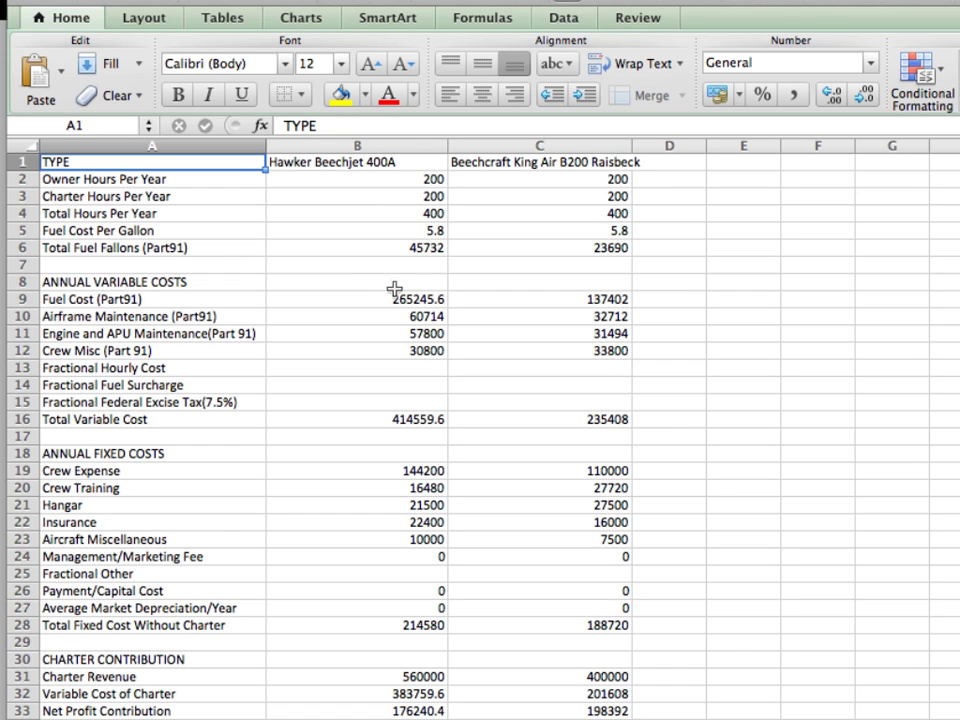
scroll(395, 289, down, 3)
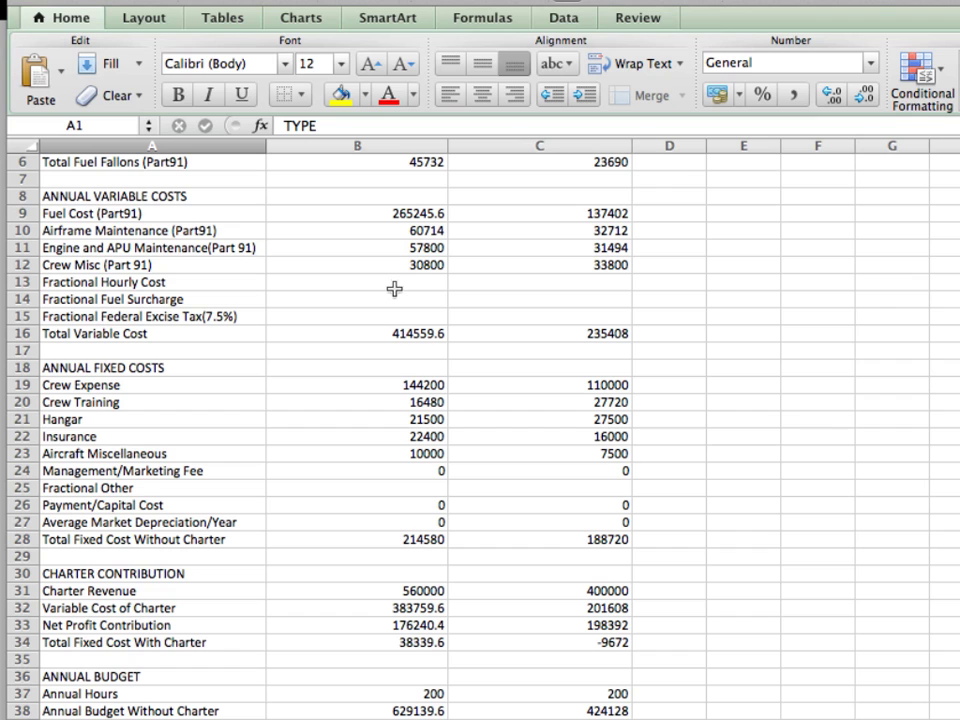
scroll(395, 289, up, 3)
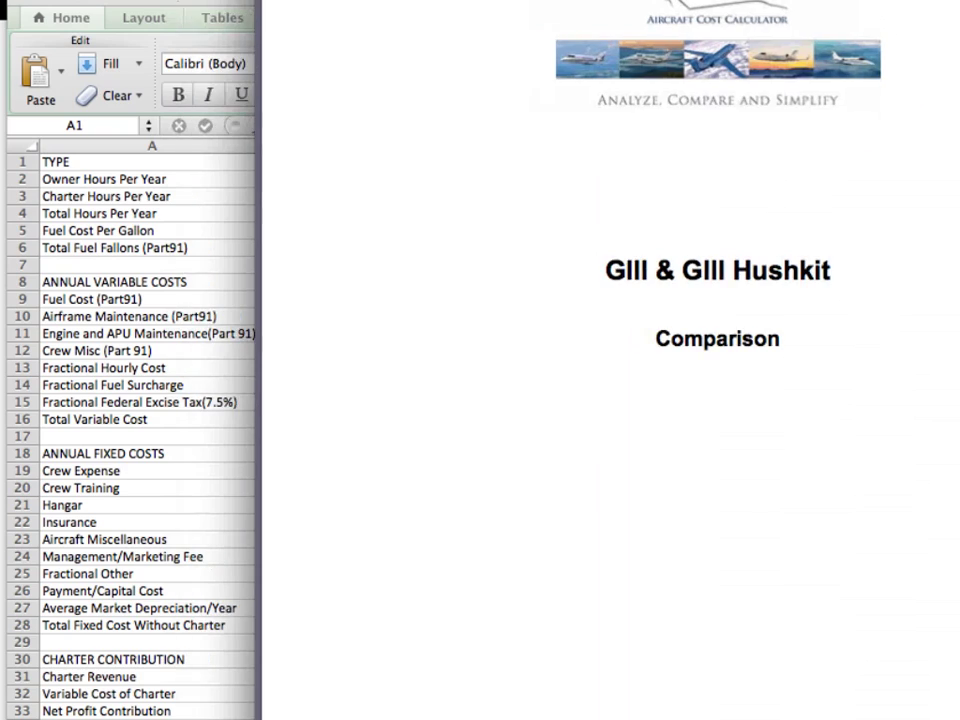
Look through the PDF comparison report's pages on Cessna Citation Sovereign specifications, other cost details and variable cost data
scroll(611, 414, down, 10)
scroll(565, 383, down, 20)
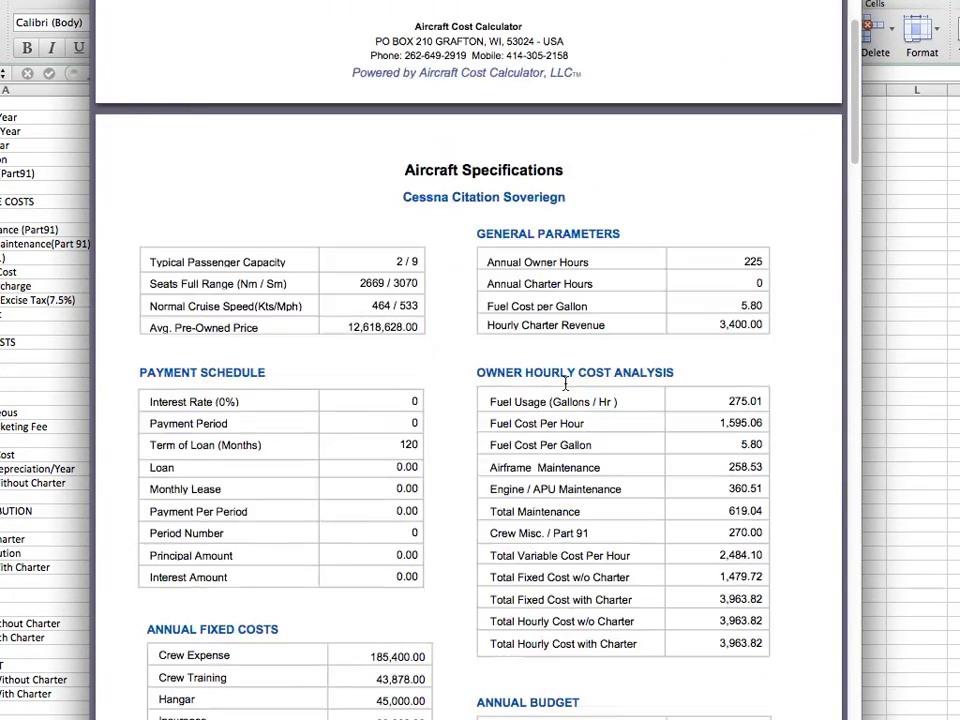
scroll(565, 383, down, 15)
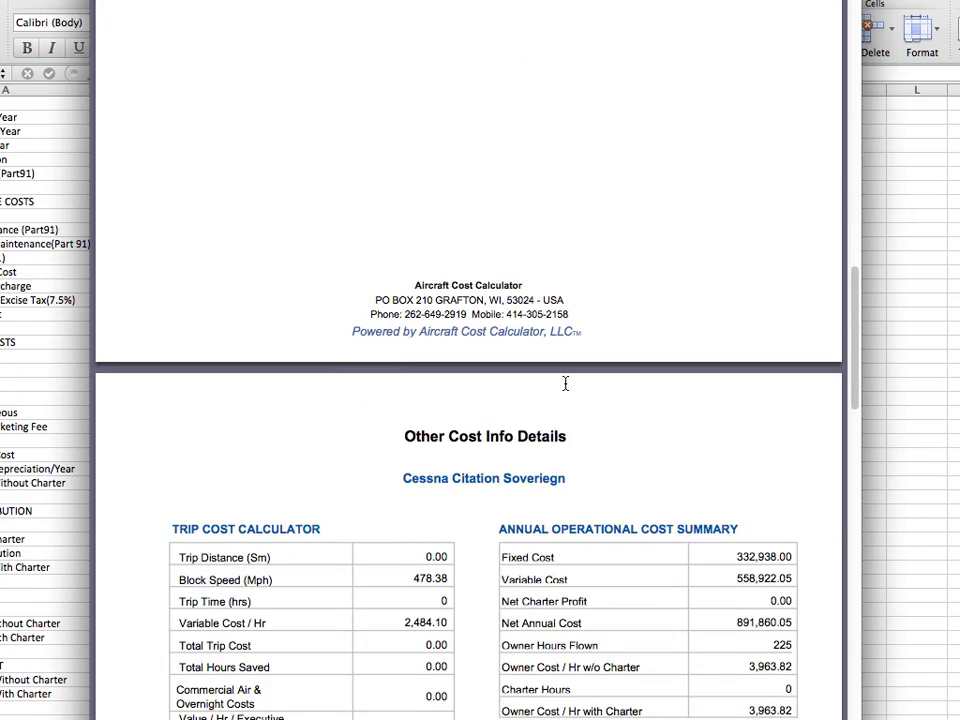
scroll(565, 383, down, 15)
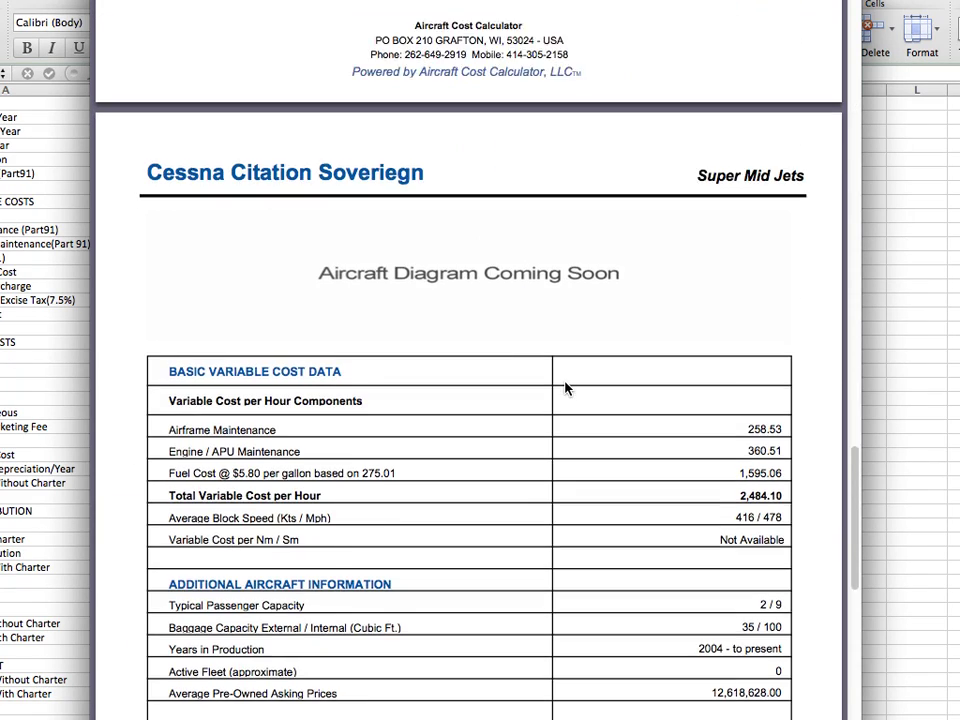